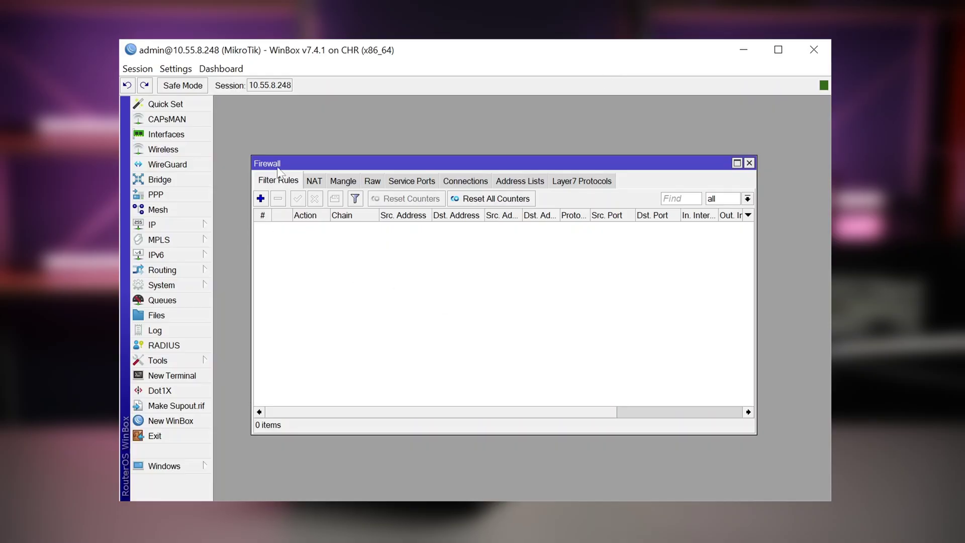
Step: Start a new firewall filter rule and widen its settings window to show every section
click(260, 199)
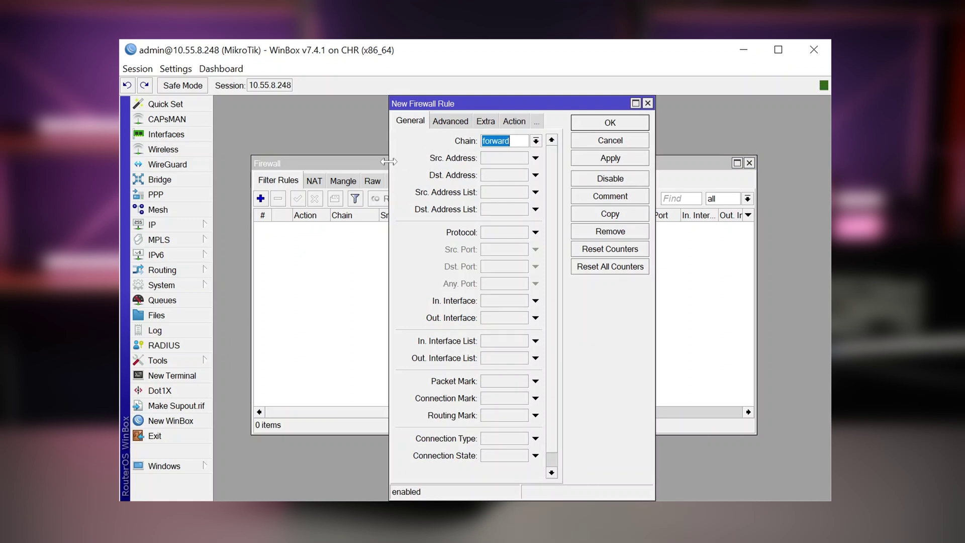
drag(388, 161, 305, 159)
click(536, 141)
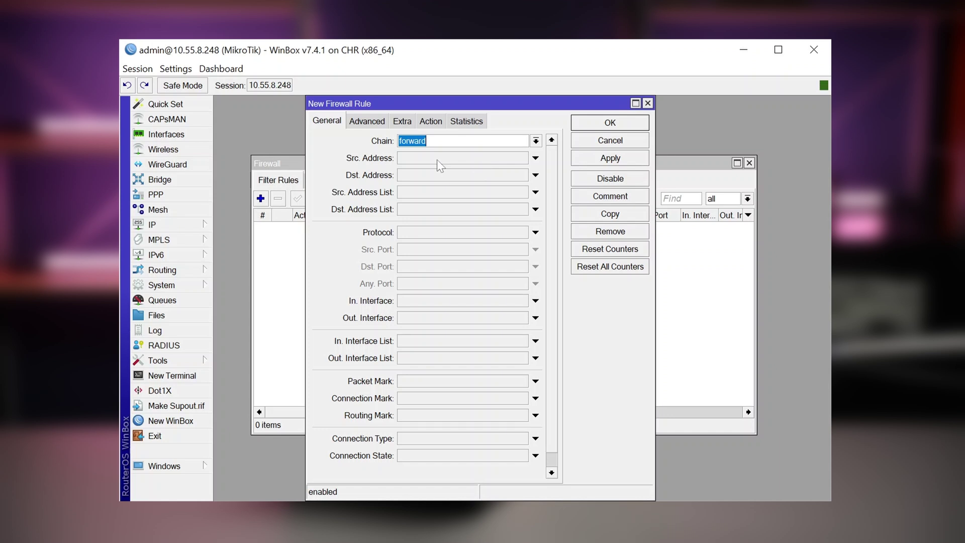
Step: Configure the rule as chain example, protocol tcp, destination port 22, action drop, and save it
click(437, 234)
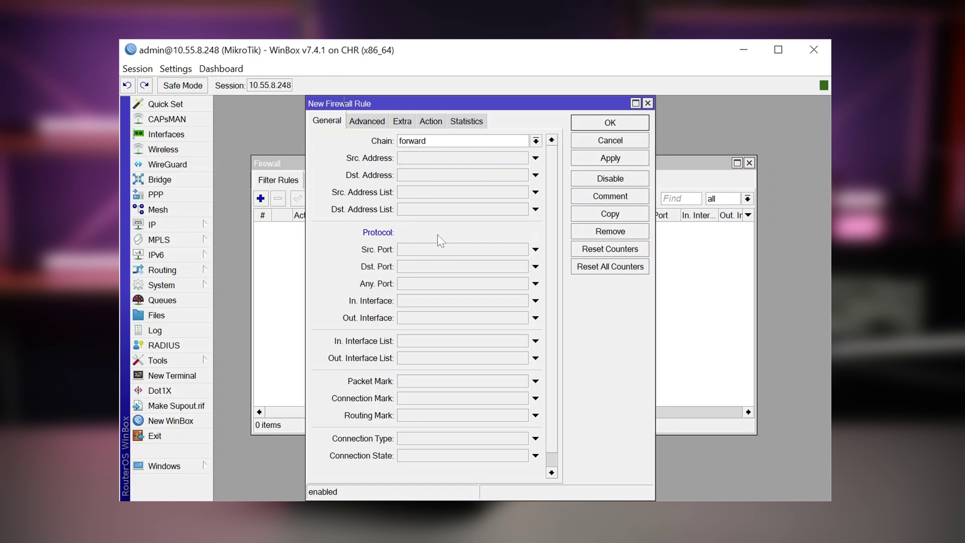
click(428, 266)
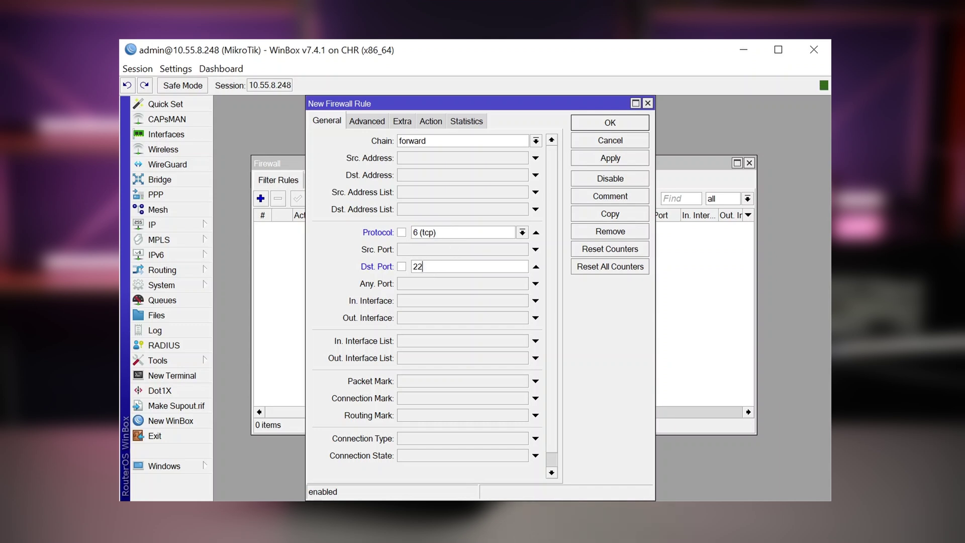
click(431, 121)
click(431, 141)
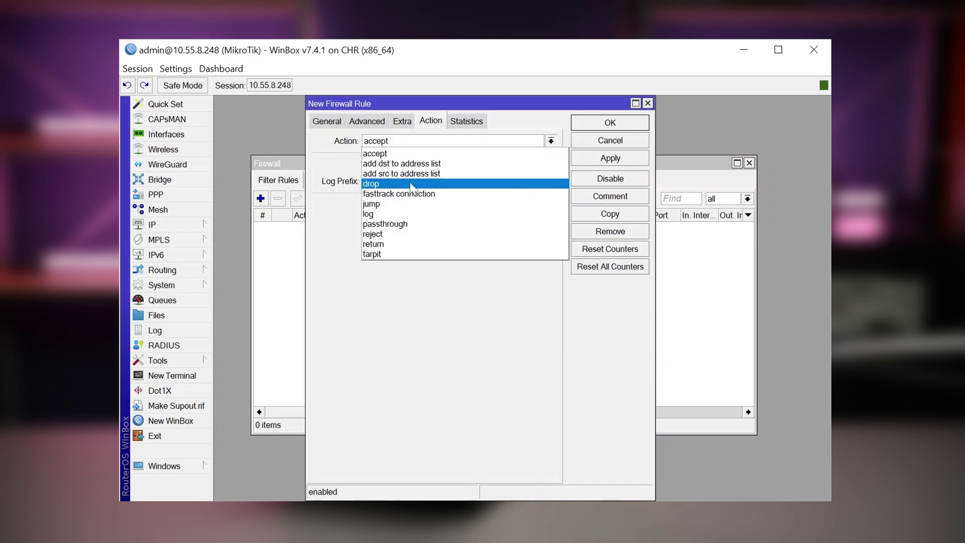
click(410, 184)
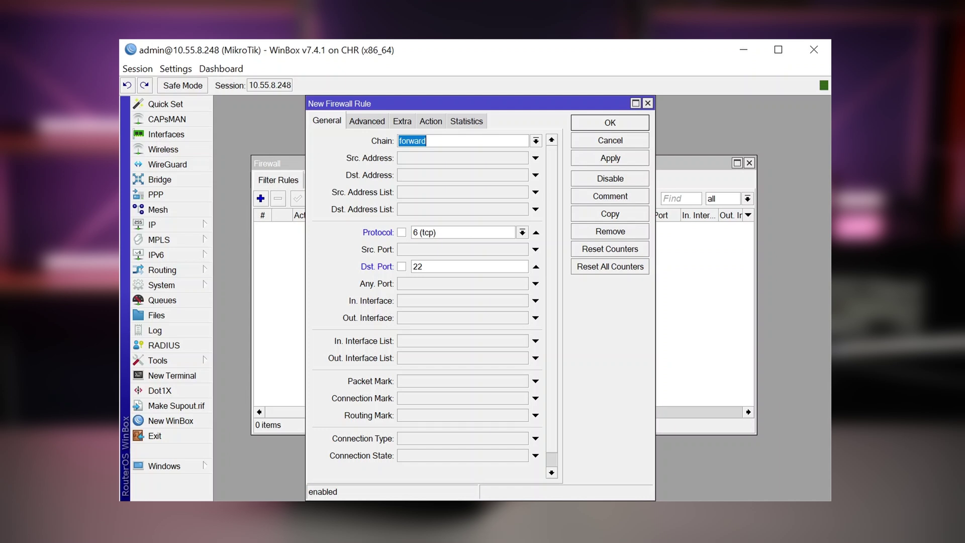
text(example)
click(431, 122)
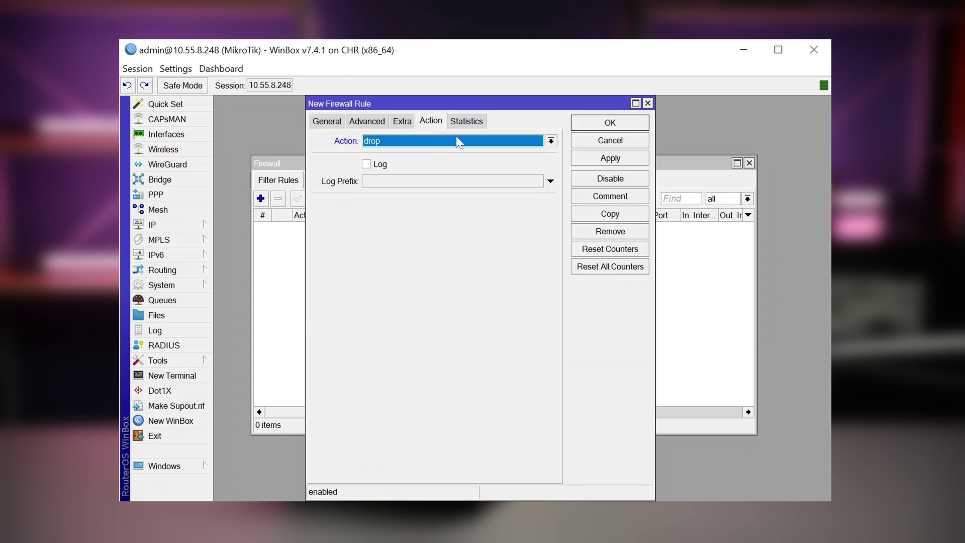
click(614, 127)
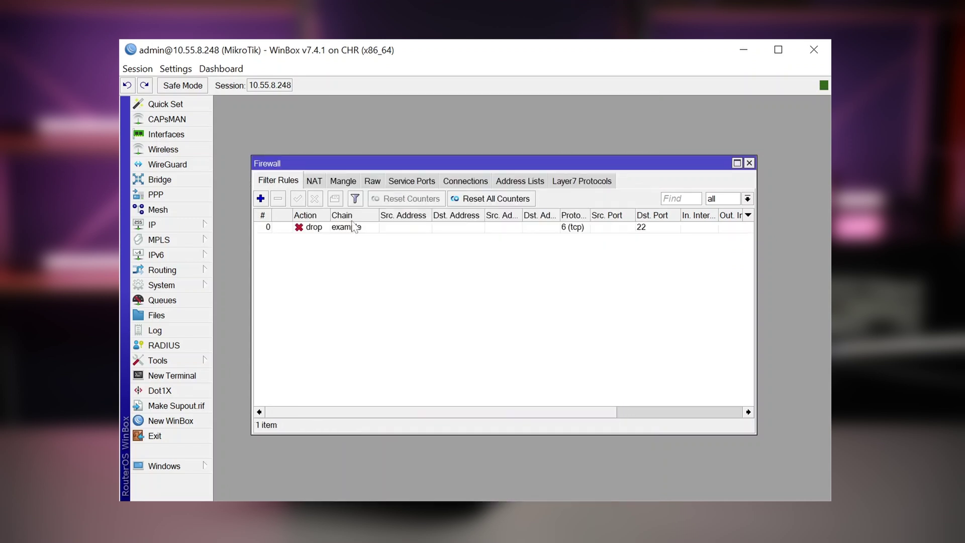
Step: Copy the port 22 rule into a new drop rule for destination port 8080
double_click(310, 231)
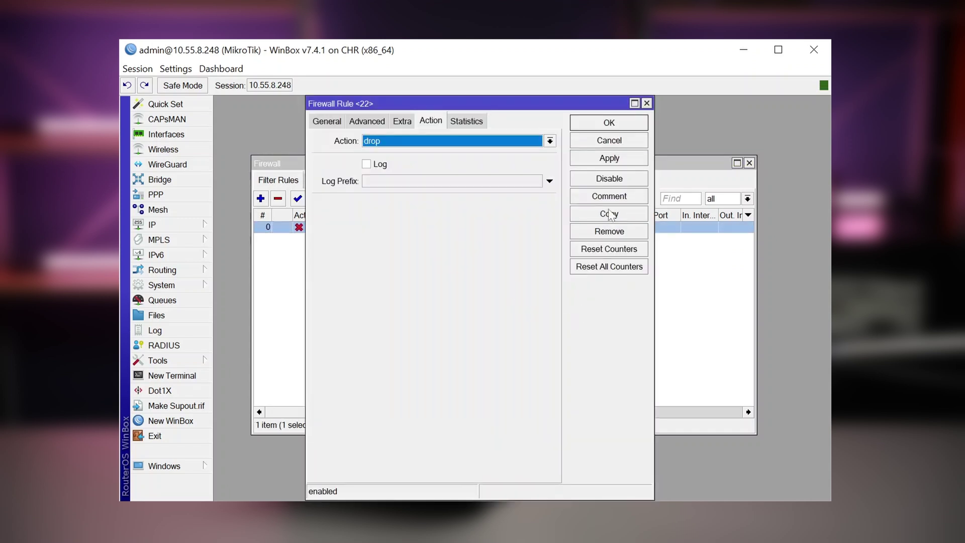
click(609, 213)
click(344, 120)
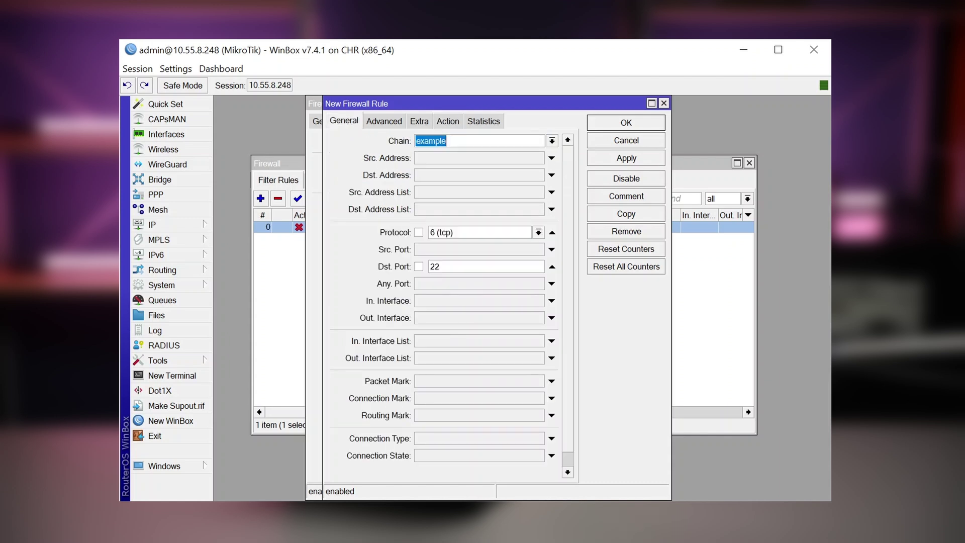
double_click(479, 271)
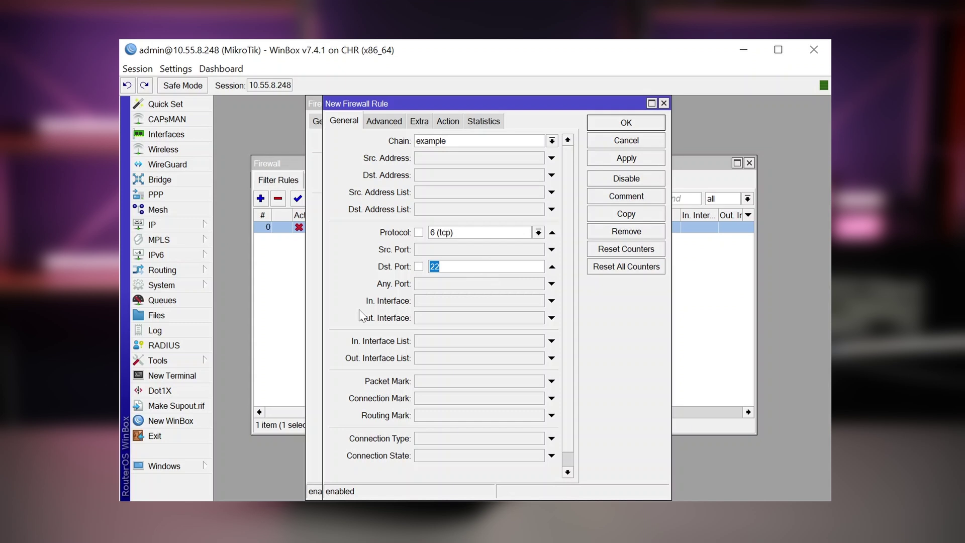
text(8080)
click(624, 124)
Step: Copy it again with destination port 443 and TLS host *facebook*, then close the original
click(610, 215)
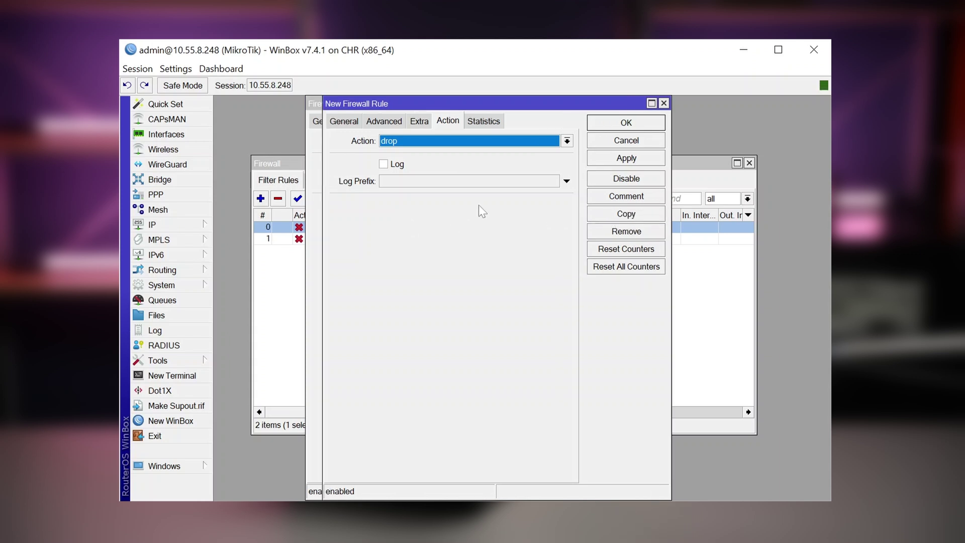
click(345, 121)
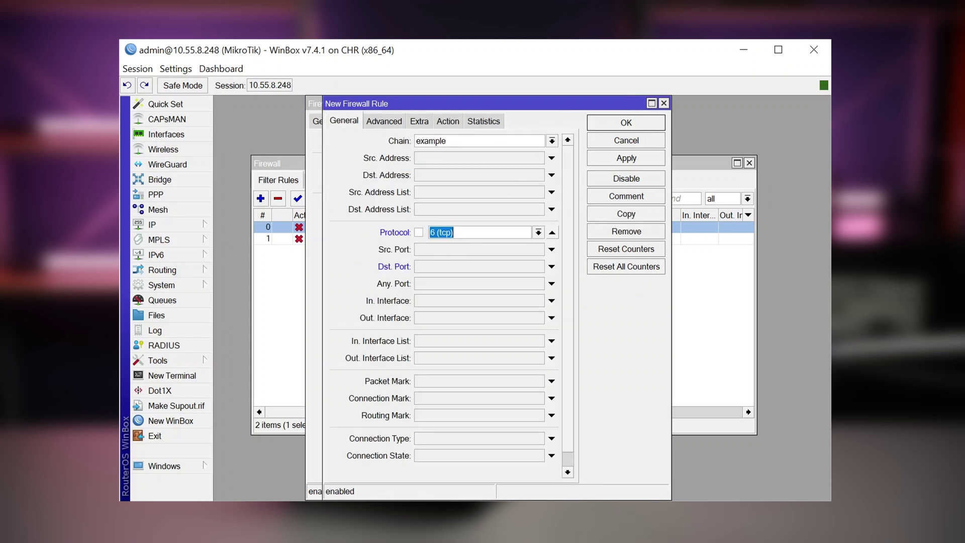
click(434, 270)
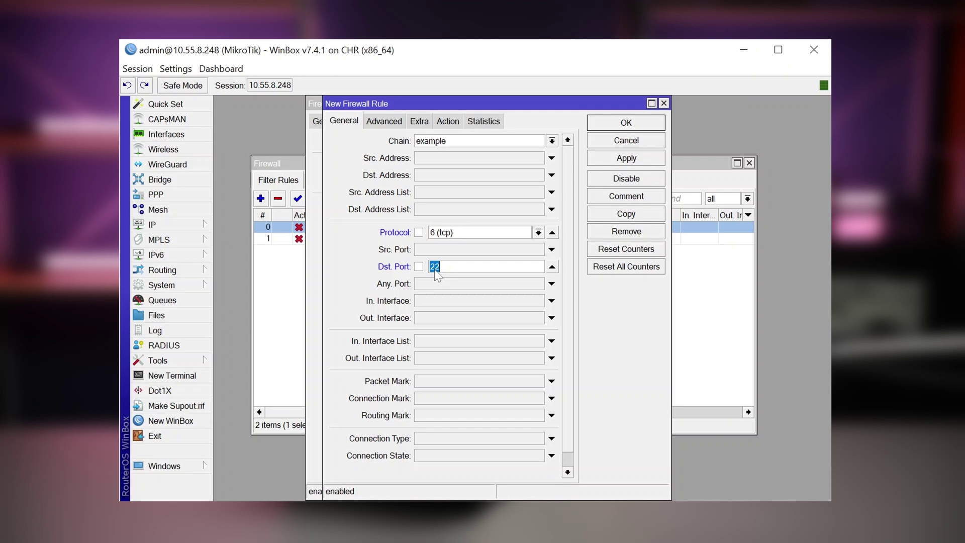
text(443)
click(397, 121)
click(423, 121)
click(397, 122)
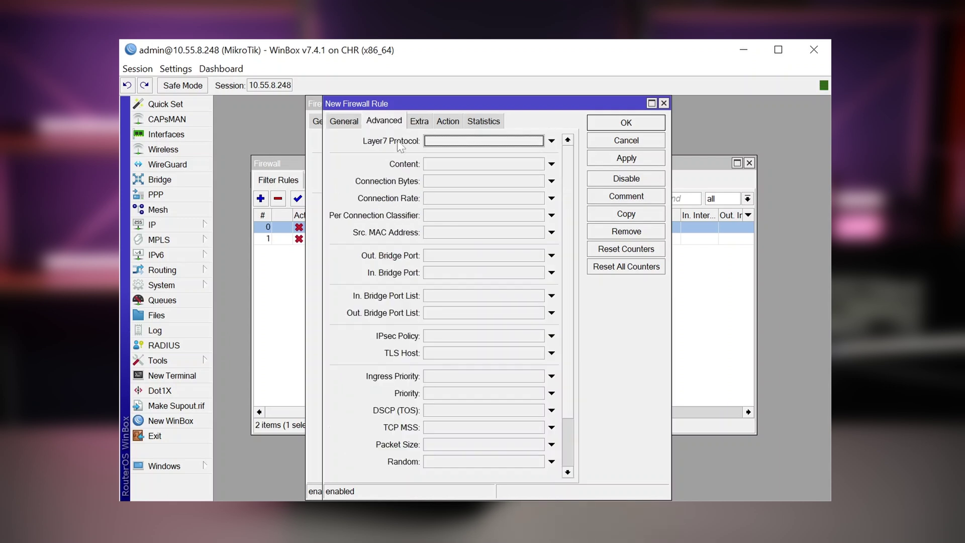
click(442, 355)
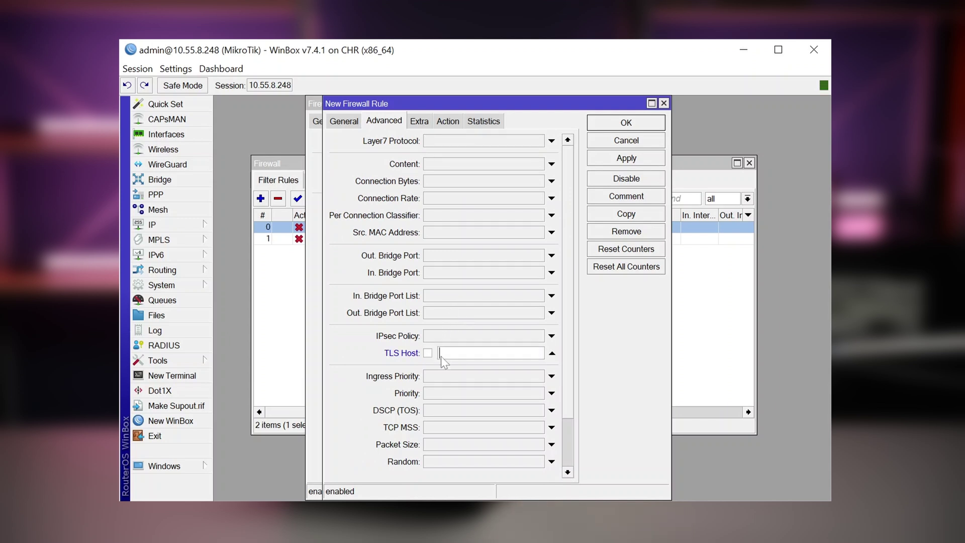
text(*facebook*)
click(646, 123)
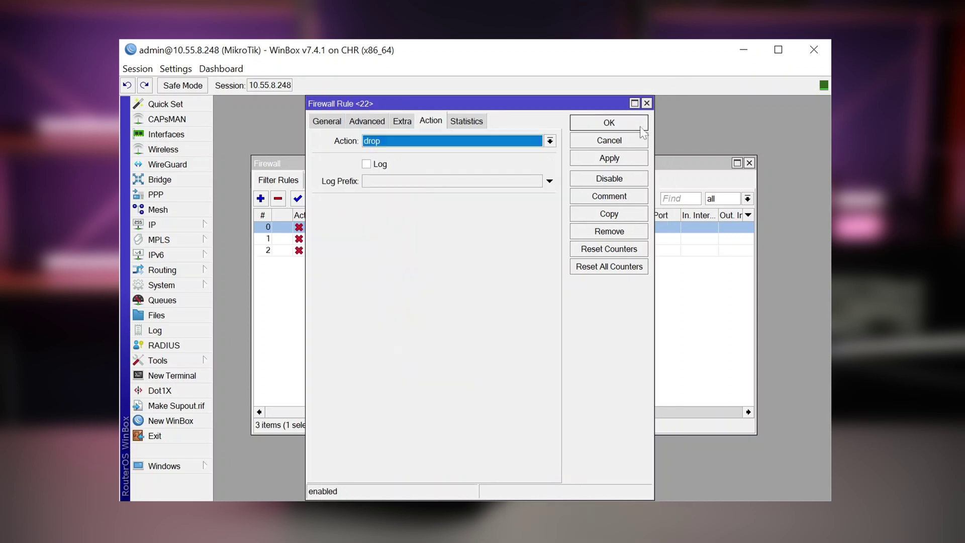
click(616, 117)
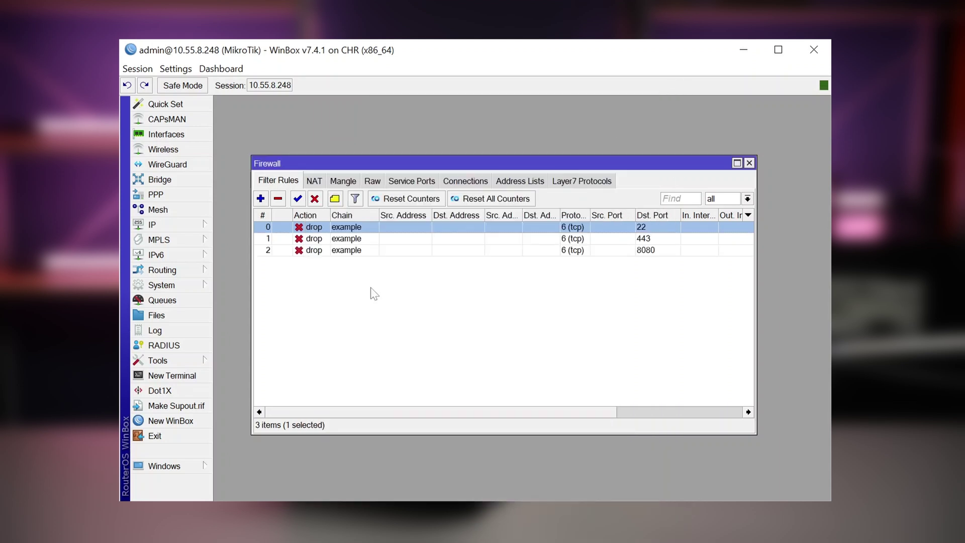
Step: Start a new filter rule with source address 192.168.88.10
click(357, 250)
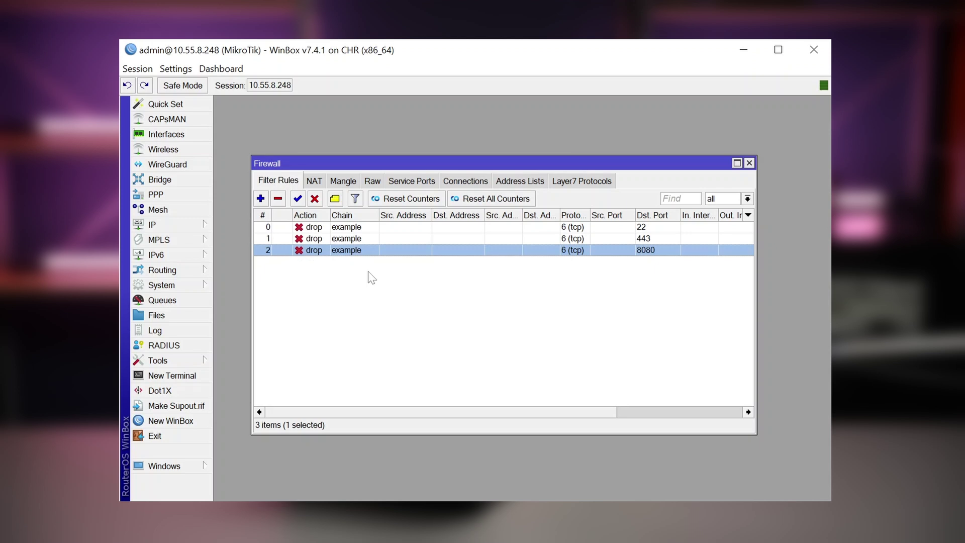
click(373, 278)
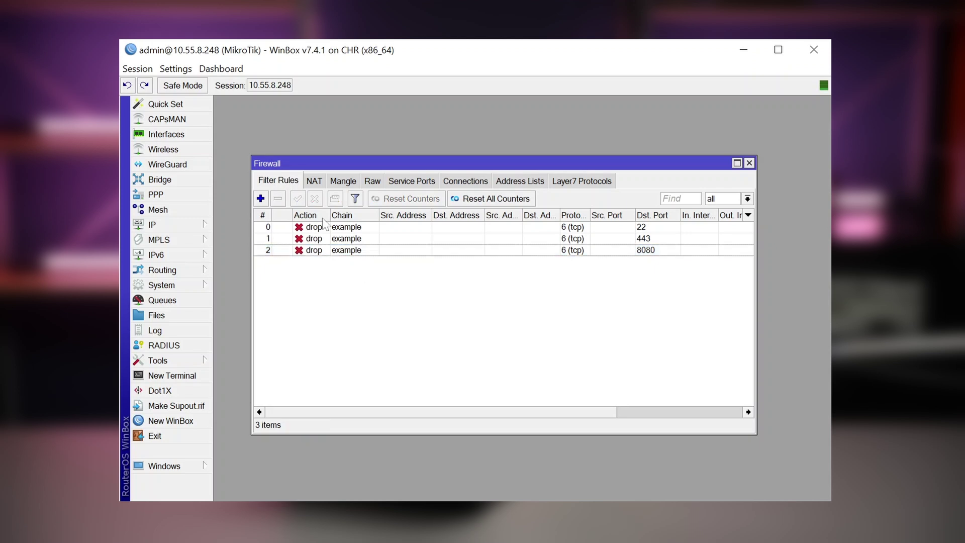
click(260, 198)
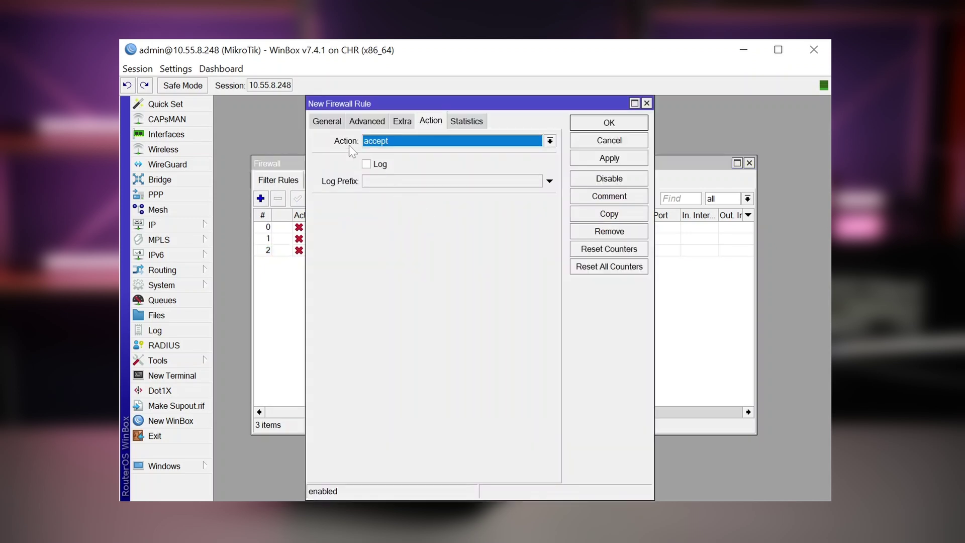
click(328, 121)
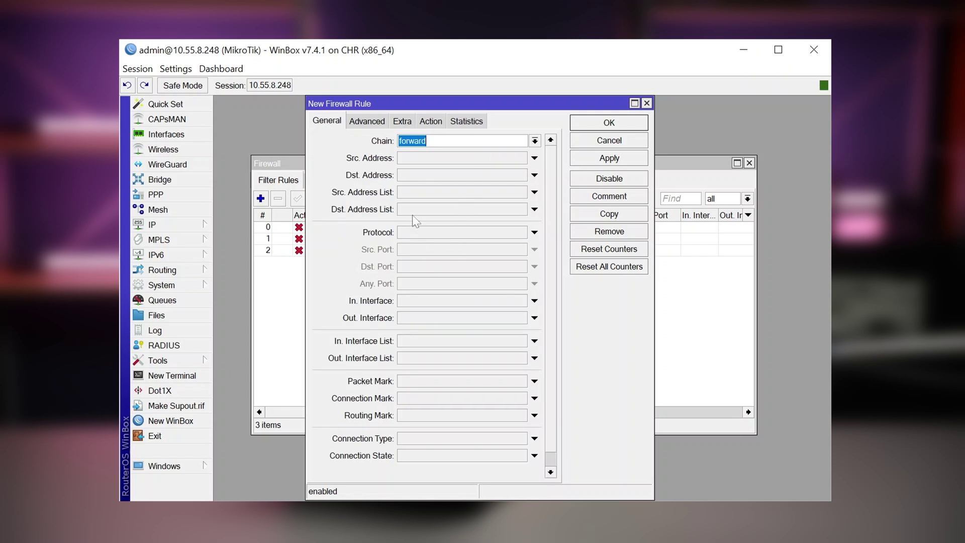
click(413, 157)
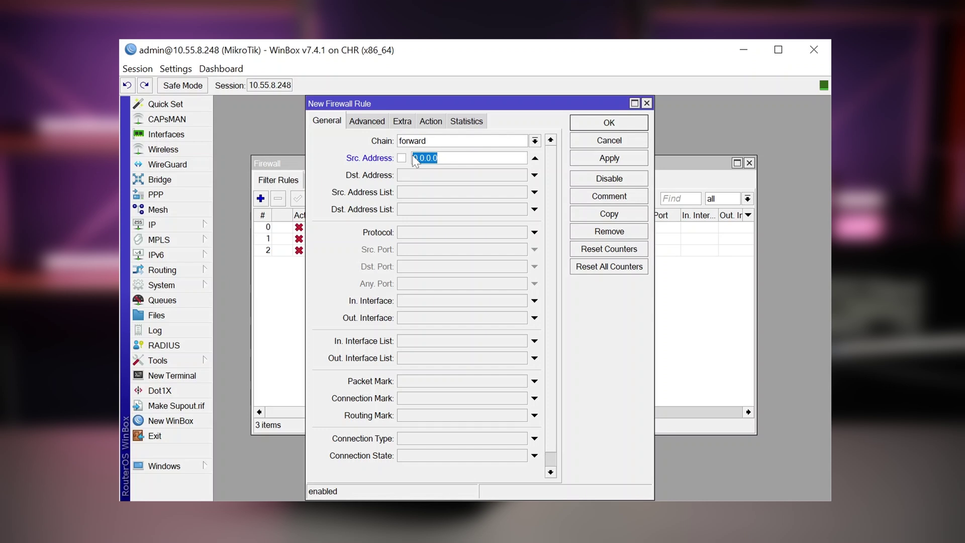
text(192.168.88.10)
Step: Set its action to jump with target chain example, save, and move it to the top
click(420, 120)
click(387, 144)
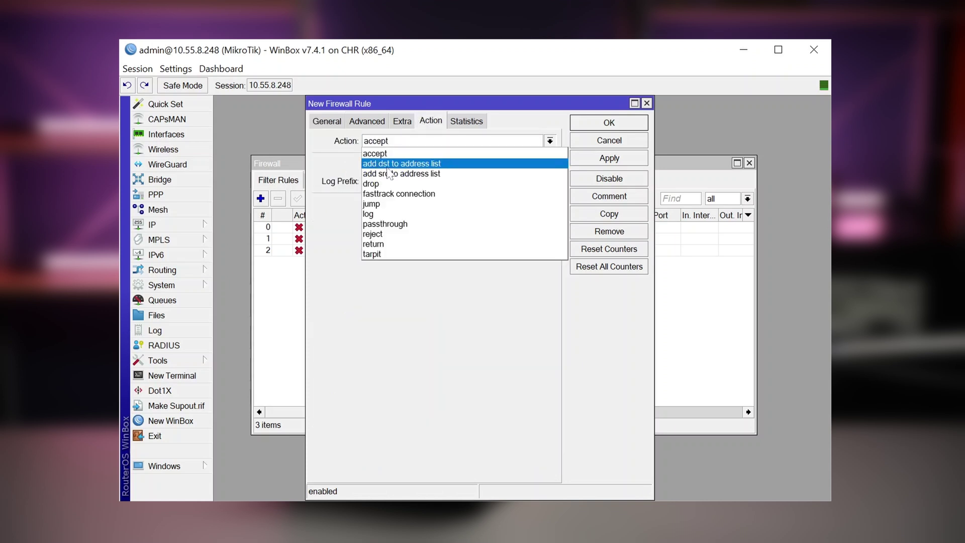
click(382, 204)
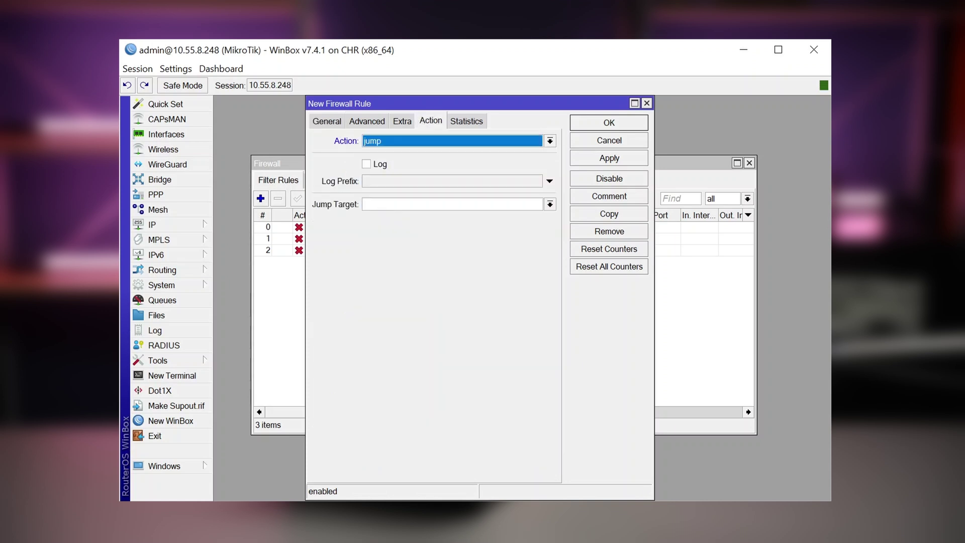
click(550, 204)
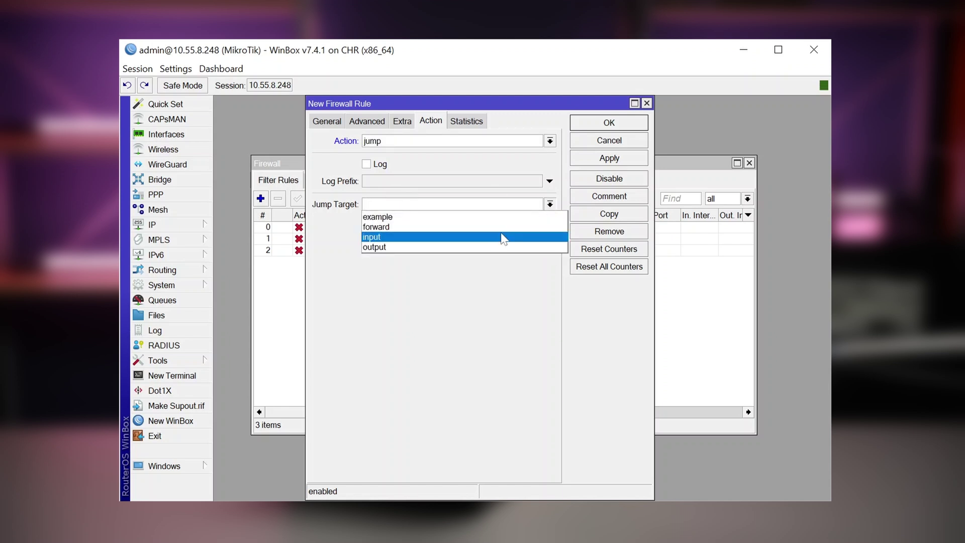
click(501, 217)
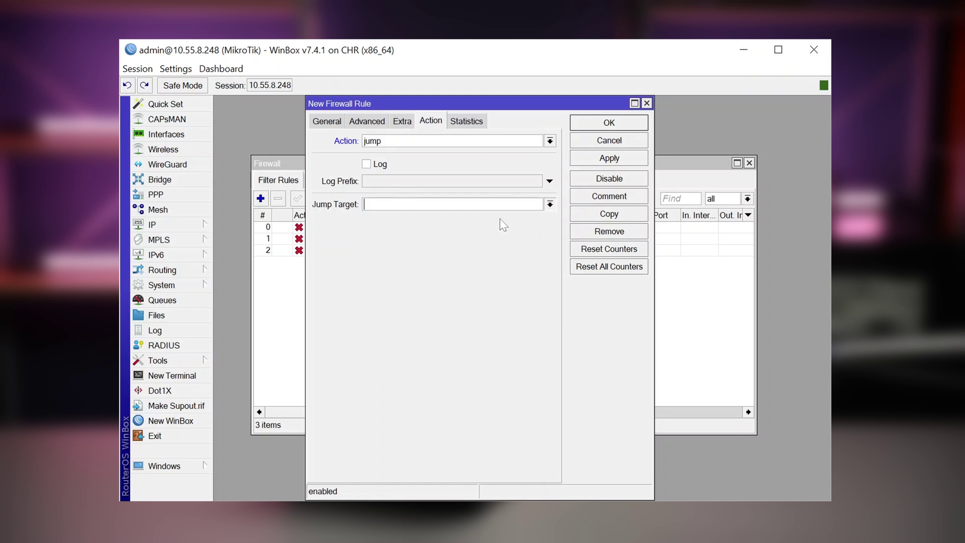
click(327, 121)
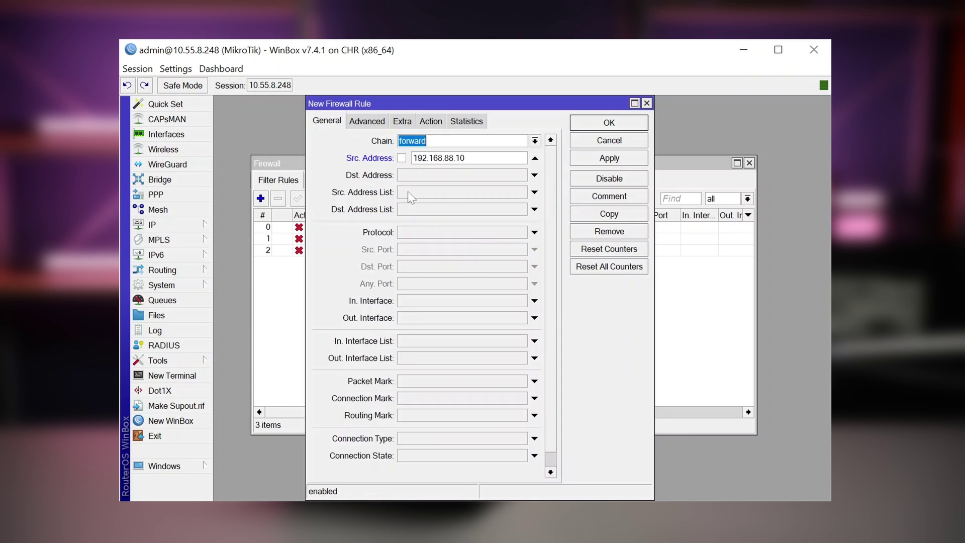
click(430, 121)
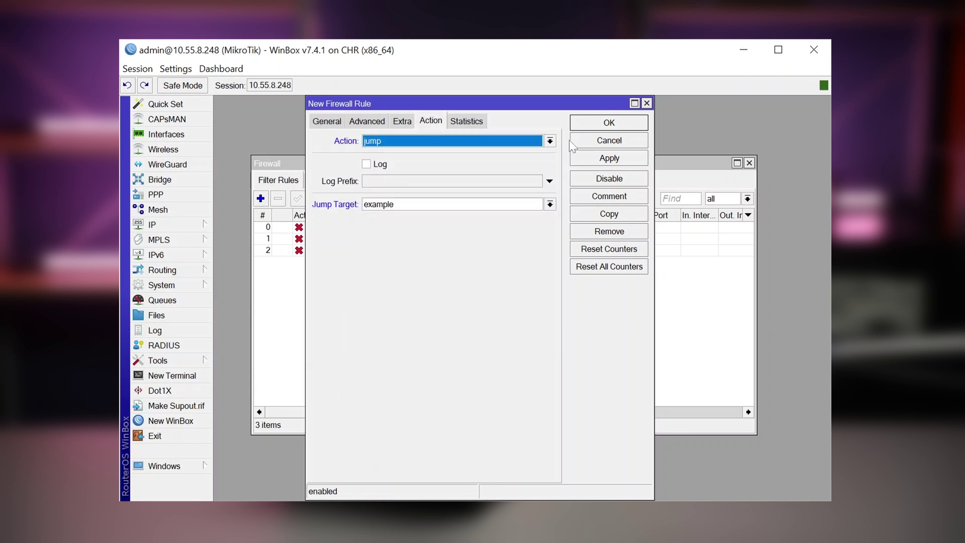
click(581, 125)
drag(300, 261, 302, 227)
click(358, 333)
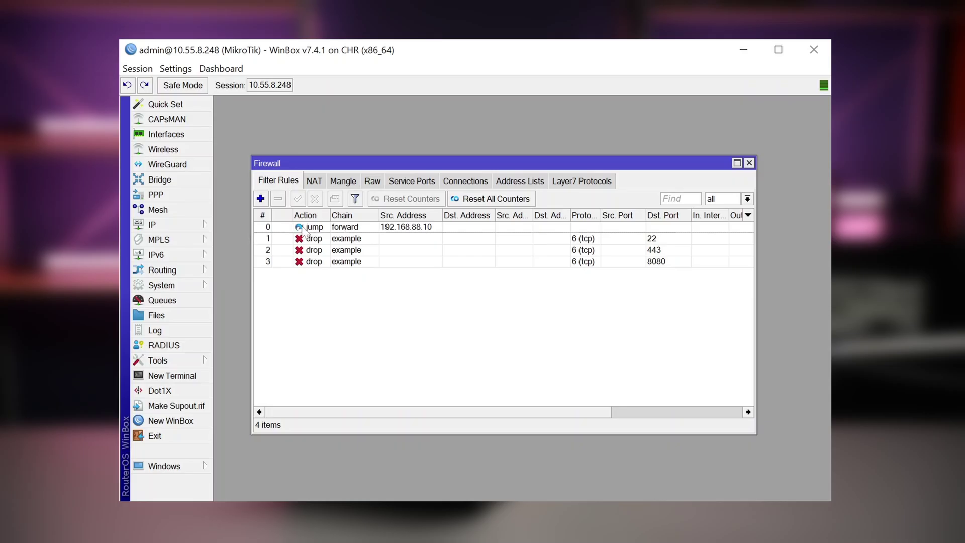
Step: Look over the filter rules and open the 192.168.88.10 jump rule for editing
click(422, 229)
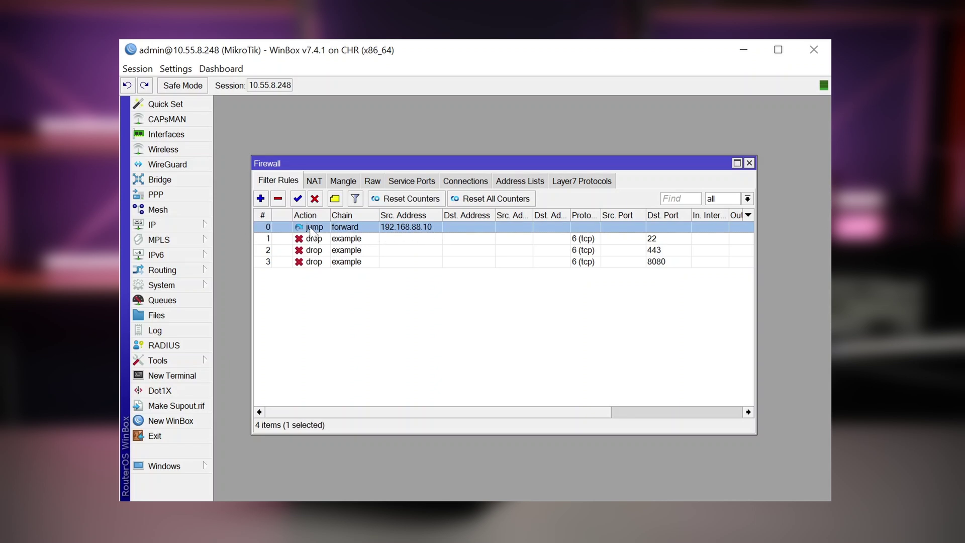
click(343, 241)
click(347, 255)
click(350, 263)
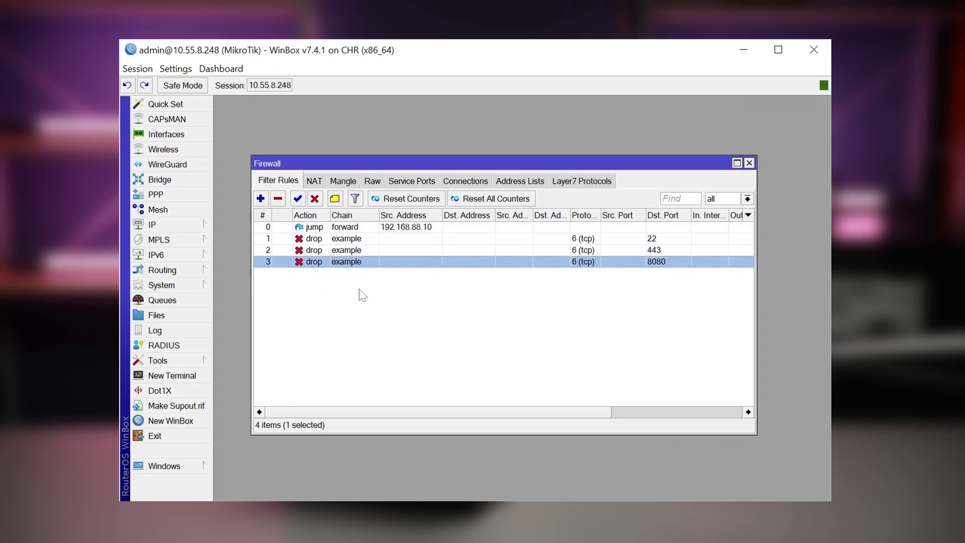
click(357, 229)
double_click(357, 227)
Step: Duplicate the jump rule with source address 192.168.88.12 and save it
click(589, 211)
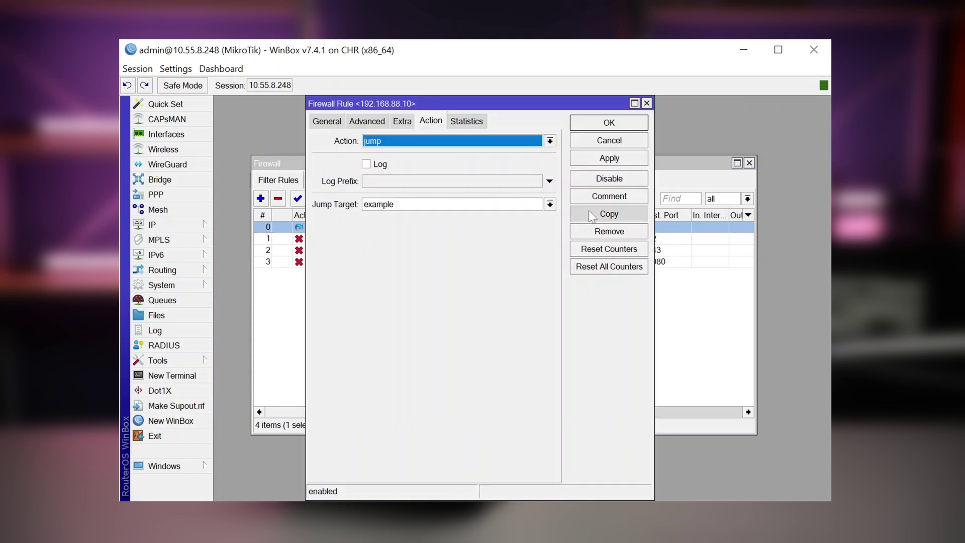
click(365, 121)
click(344, 121)
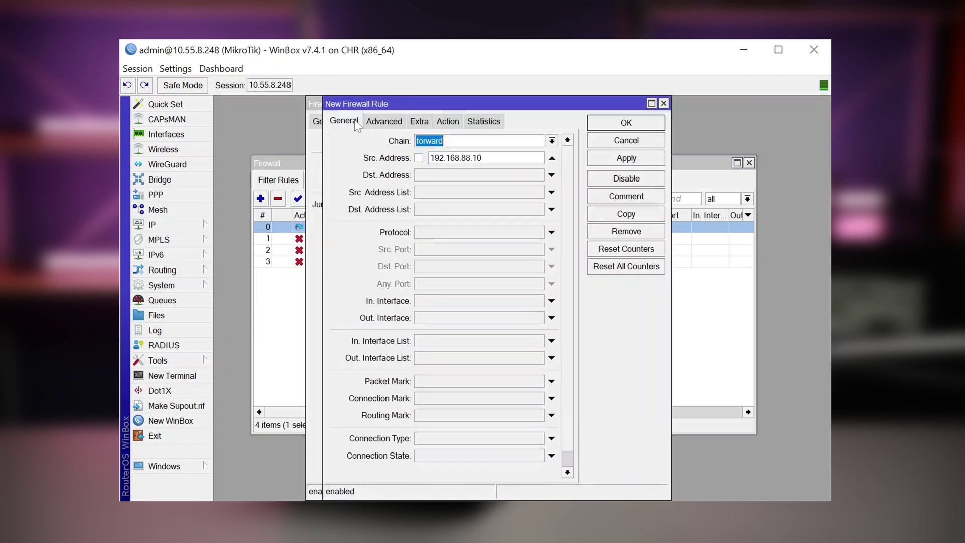
click(481, 158)
text(2)
click(604, 123)
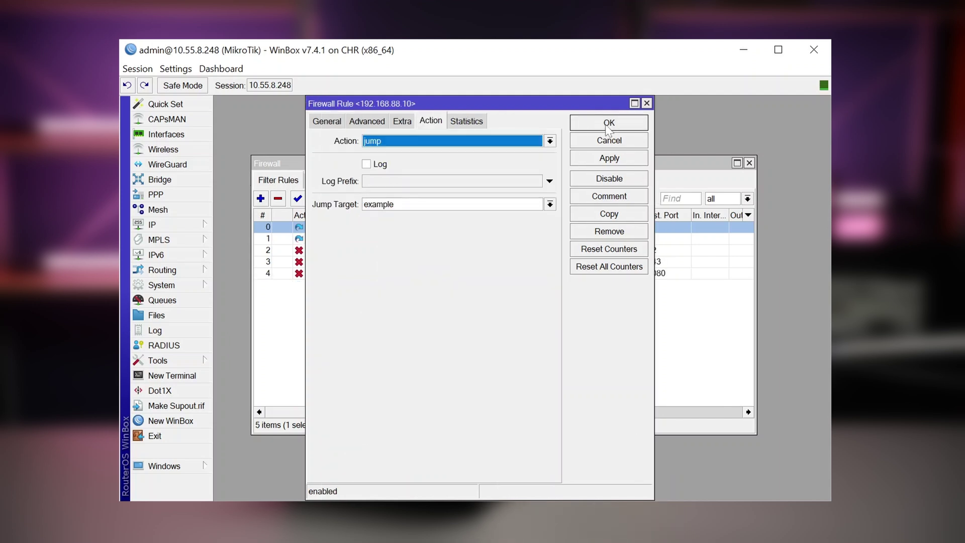
click(608, 124)
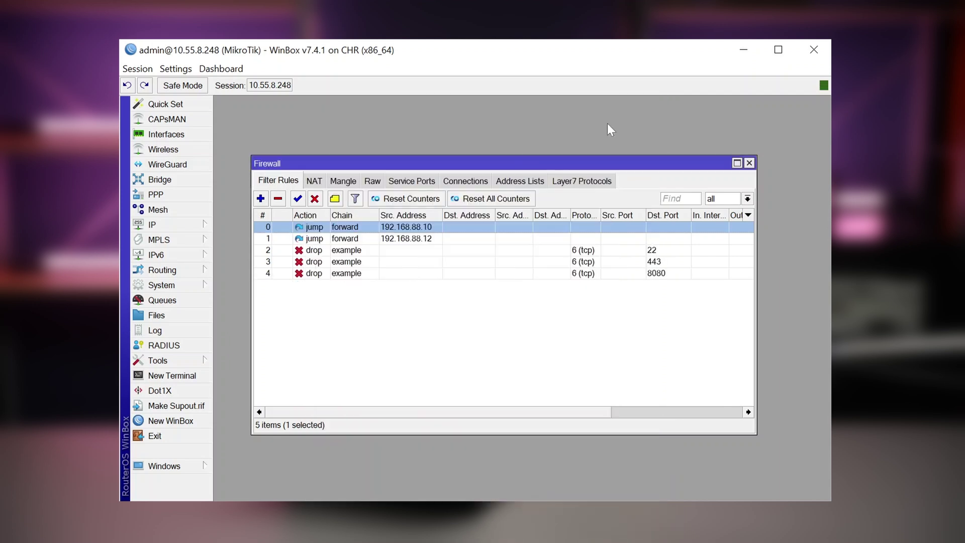
click(420, 251)
click(419, 267)
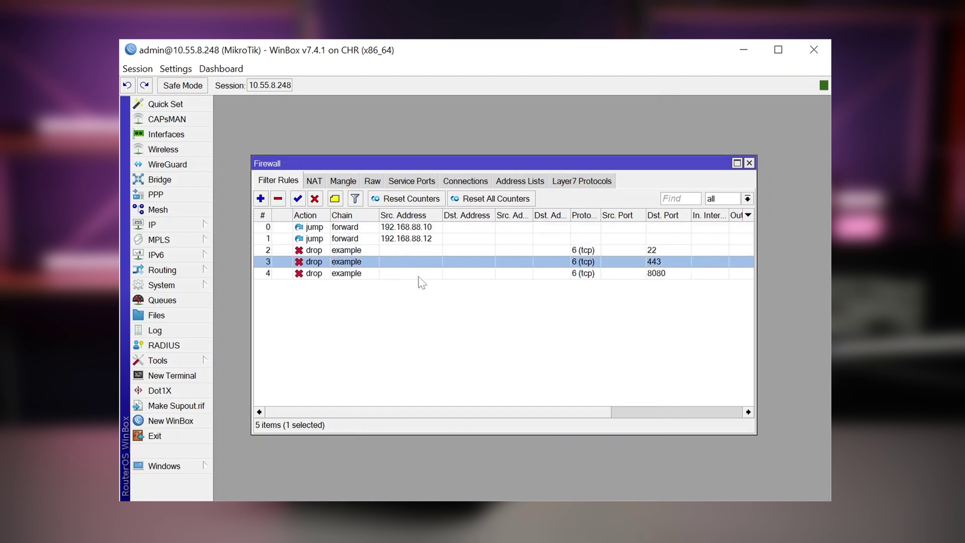
click(420, 274)
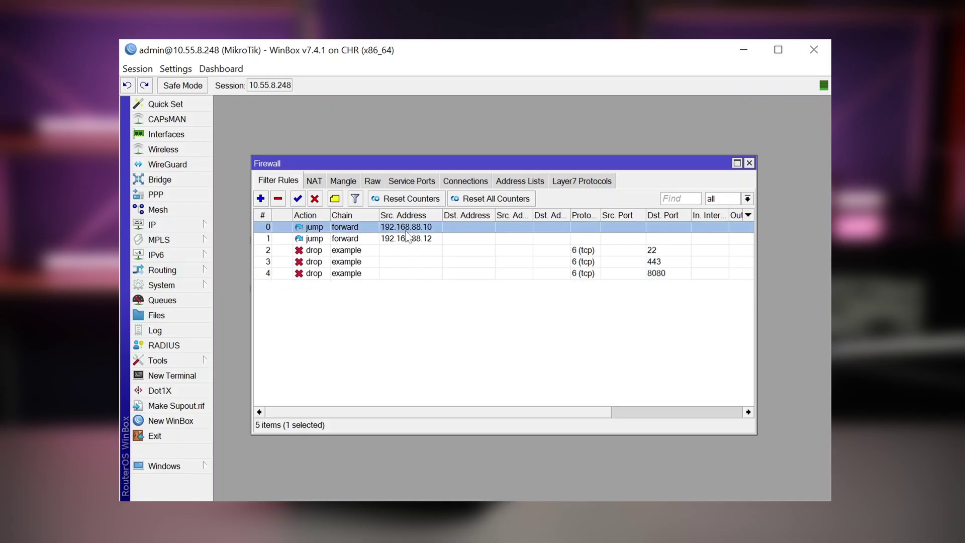
click(408, 241)
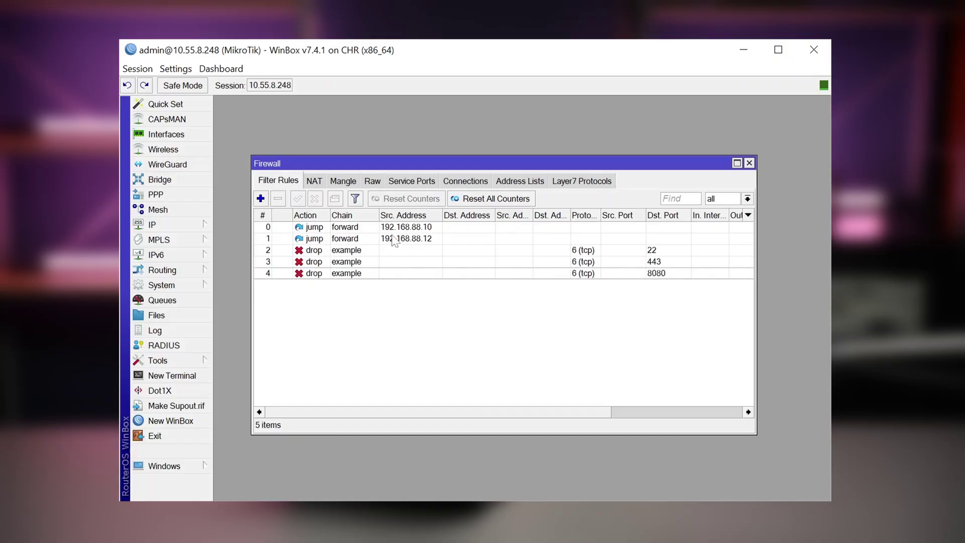
click(409, 241)
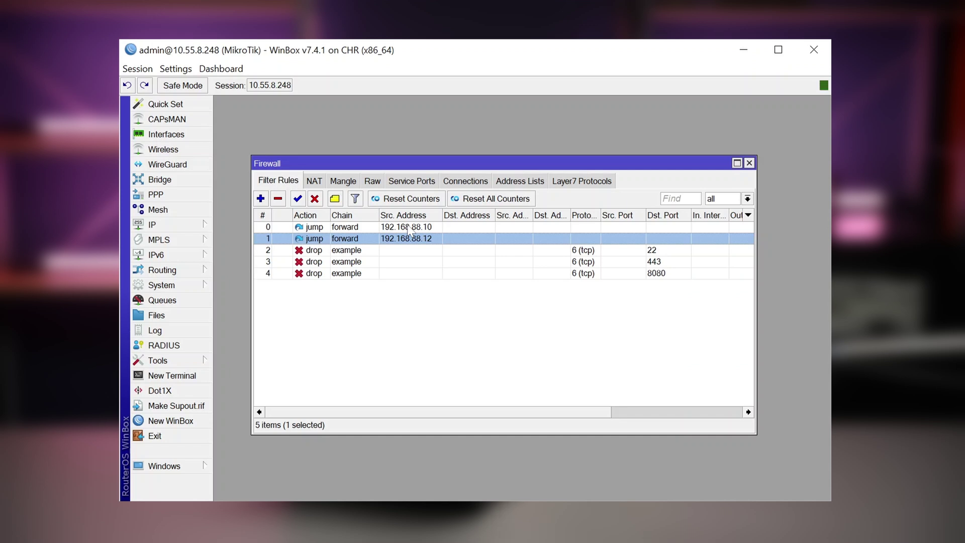
click(315, 199)
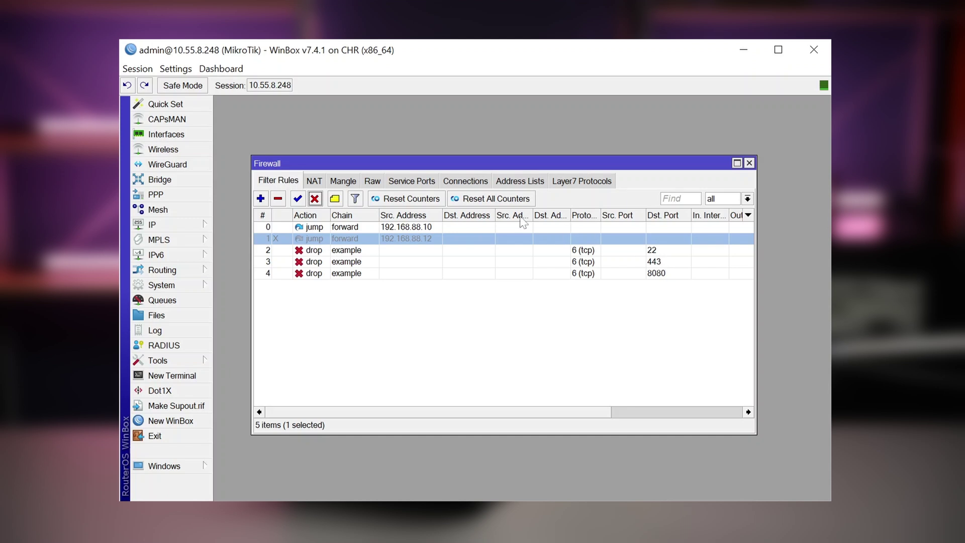
click(298, 199)
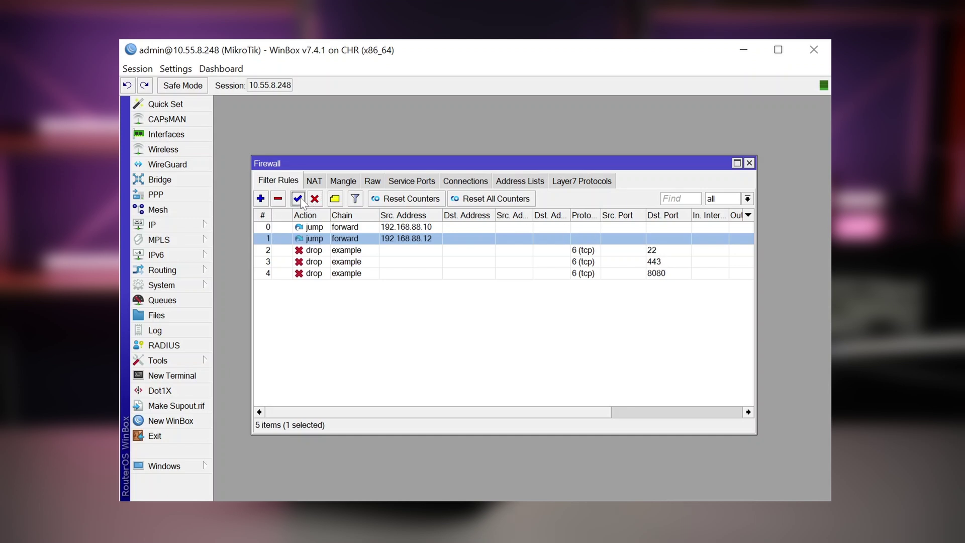